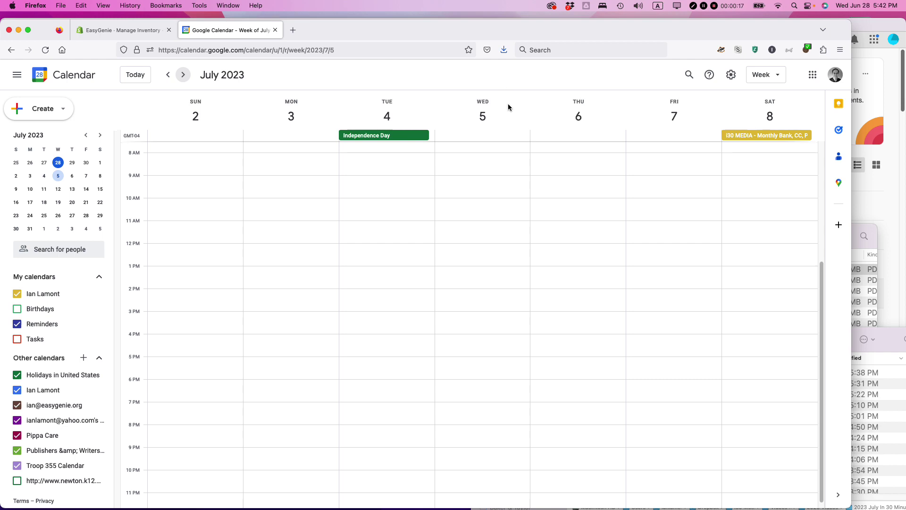
# Briefly check the Google apps list, then start an 8:00–8:30am event draft on Monday, July 3
pyautogui.click(814, 76)
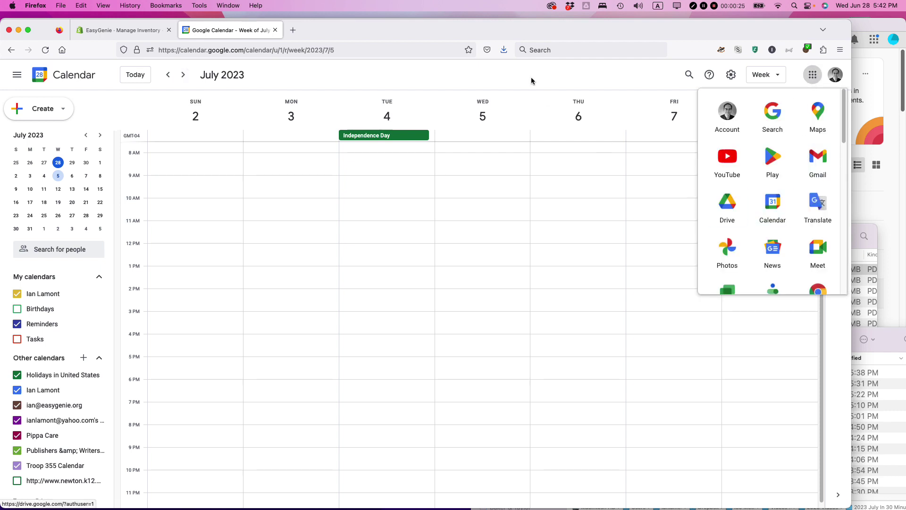
pyautogui.click(542, 81)
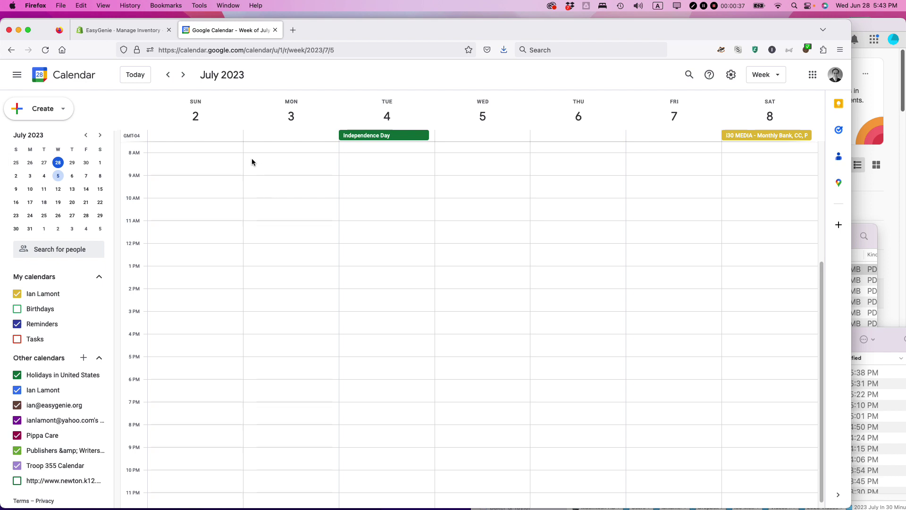
pyautogui.click(251, 158)
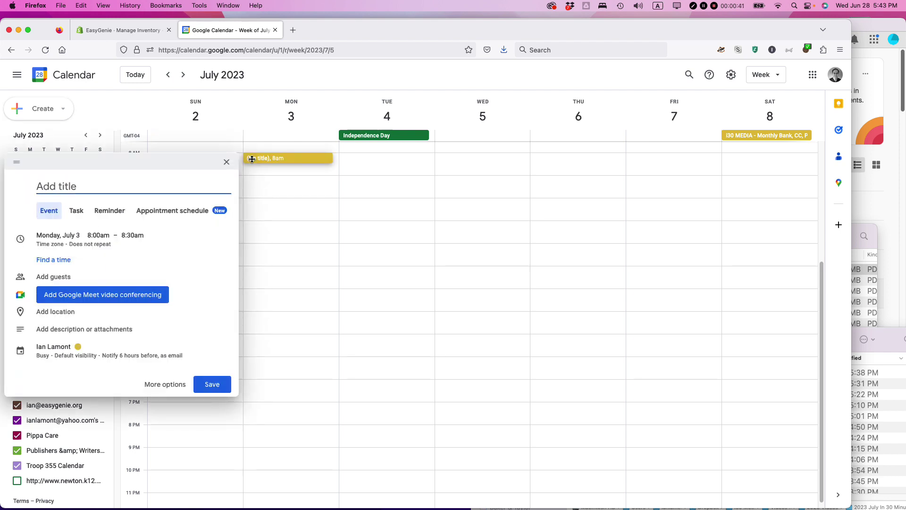
pyautogui.write('C')
pyautogui.write('ontact accountan')
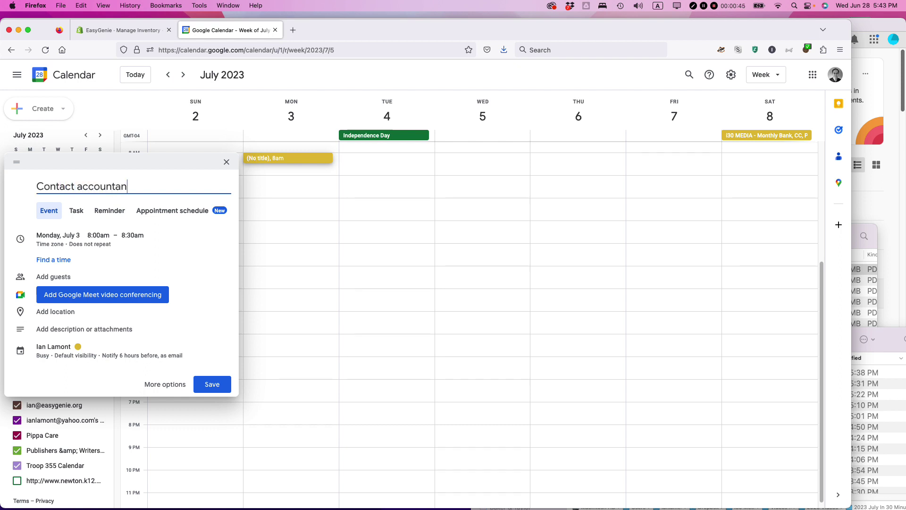
pyautogui.write('t')
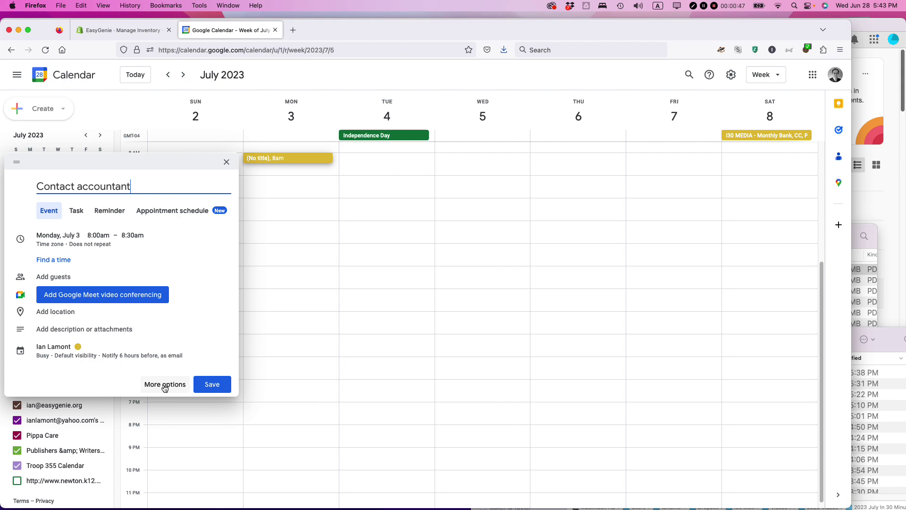
# In the full event details, set Contact accountant to repeat monthly on the first Monday
pyautogui.click(165, 384)
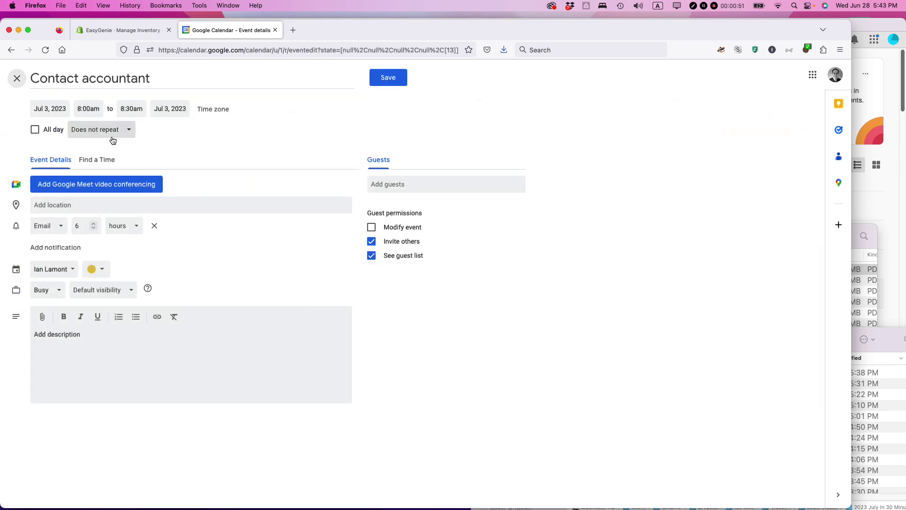
pyautogui.click(130, 130)
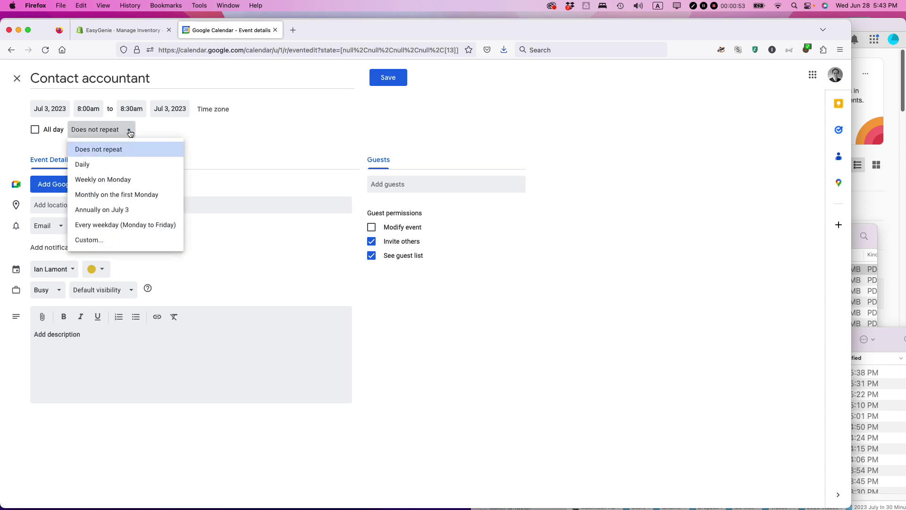
pyautogui.click(130, 195)
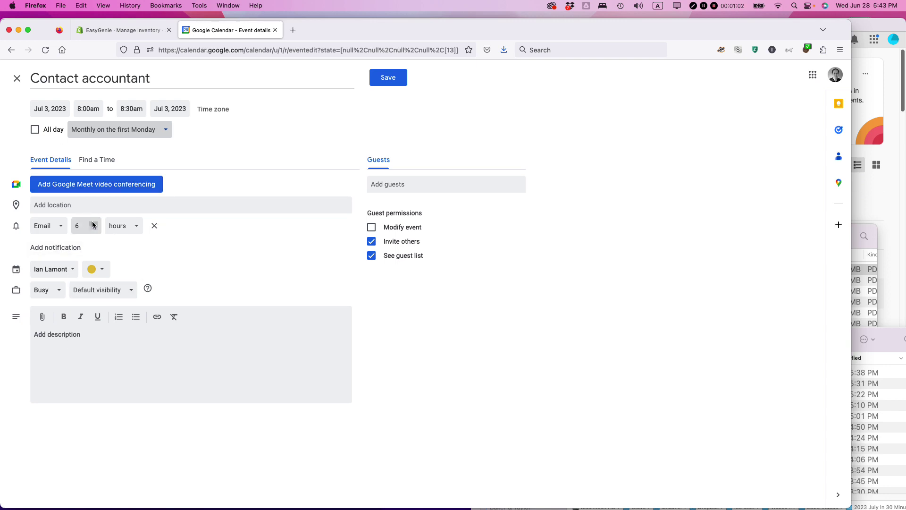
# Save the recurring event and jump to the week of August 7, 2023 in the mini-calendar
pyautogui.click(396, 78)
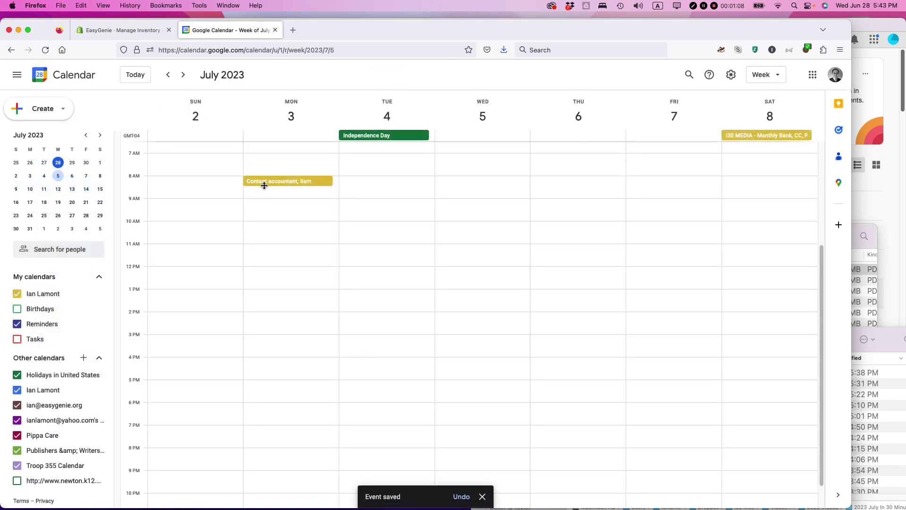
pyautogui.click(101, 137)
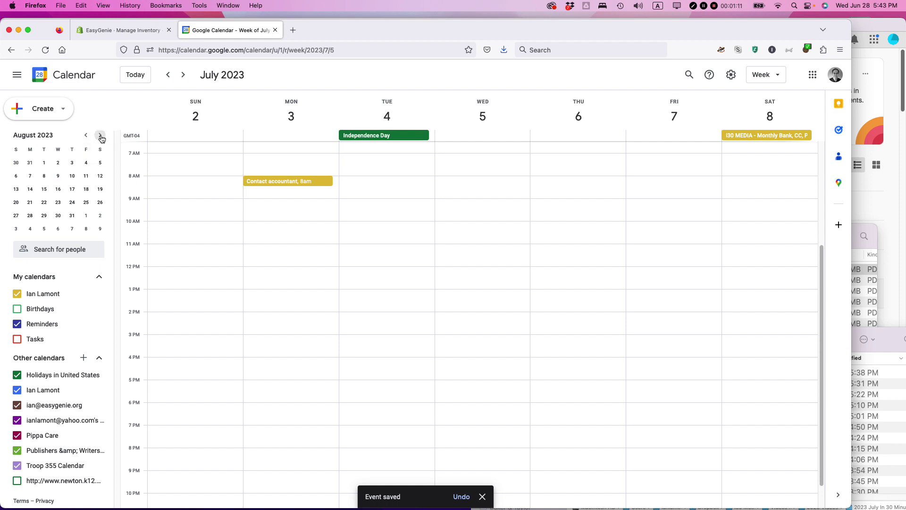
pyautogui.click(30, 176)
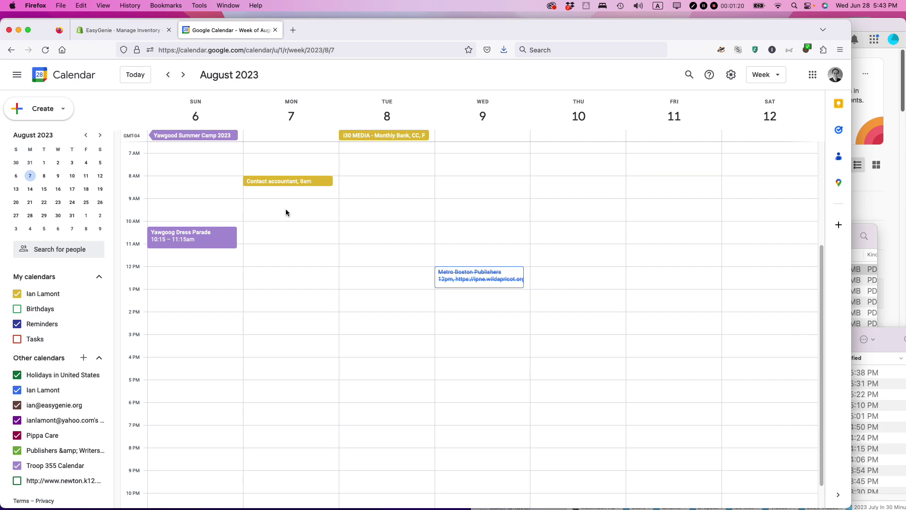
# Switch from Google Calendar to Safari with Cmd+Tab
pyautogui.press('super+Tab')
pyautogui.press('super+Tab')
pyautogui.press('super+Tab')
pyautogui.press('super+Tab')
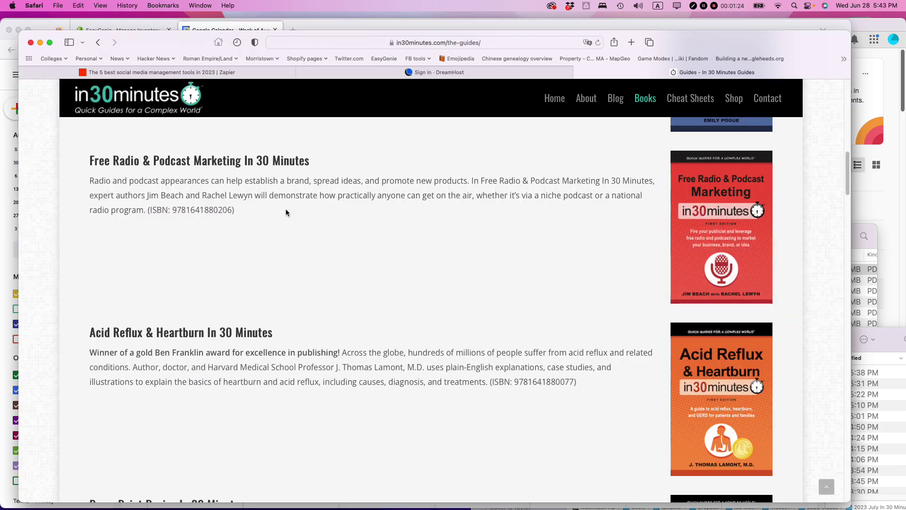
pyautogui.scroll(5, 424, 279)
pyautogui.scroll(3, 425, 279)
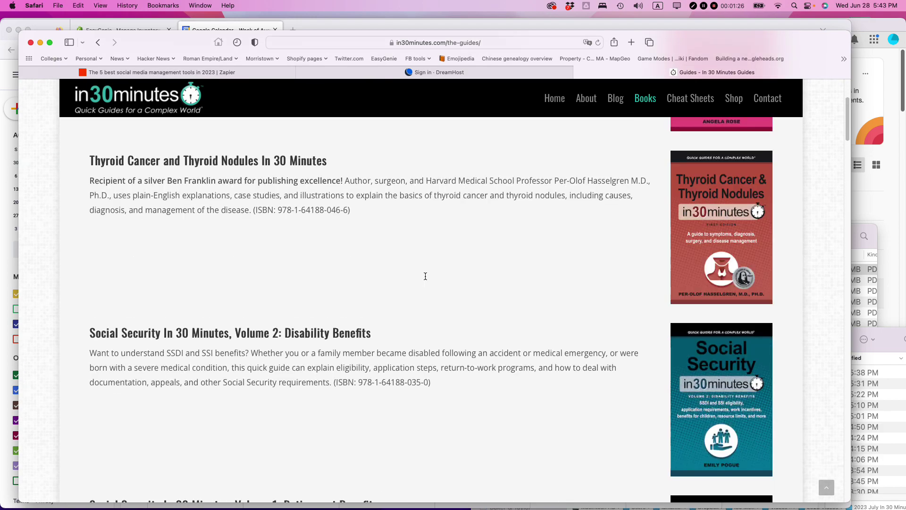
pyautogui.scroll(3, 424, 280)
pyautogui.scroll(-3, 424, 279)
pyautogui.scroll(-2, 425, 278)
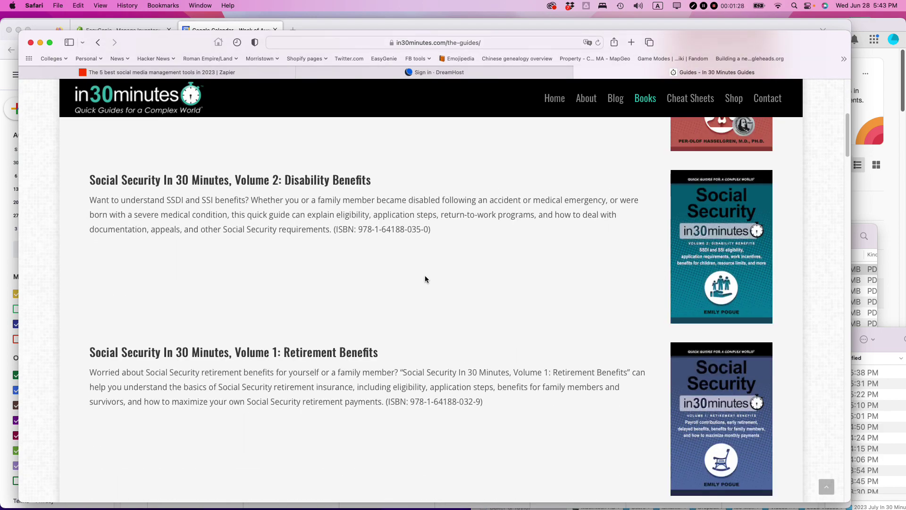
pyautogui.scroll(-4, 424, 278)
pyautogui.scroll(-2, 424, 279)
pyautogui.scroll(-2, 425, 278)
pyautogui.scroll(-2, 425, 277)
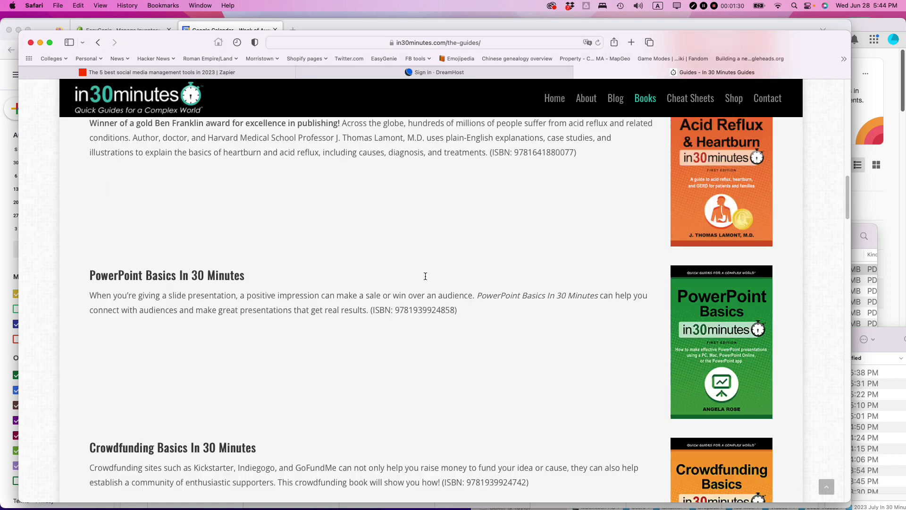
pyautogui.scroll(-4, 425, 276)
pyautogui.scroll(-4, 424, 276)
pyautogui.scroll(-2, 425, 276)
pyautogui.scroll(-3, 425, 278)
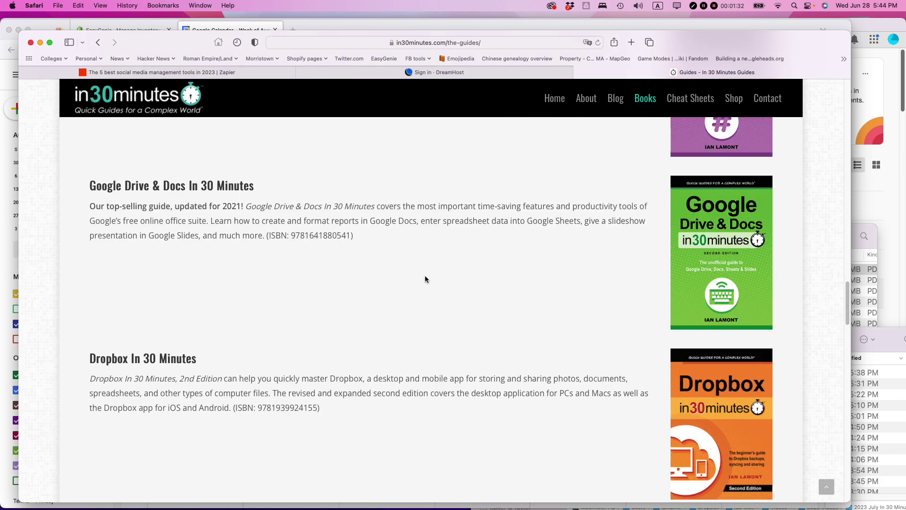